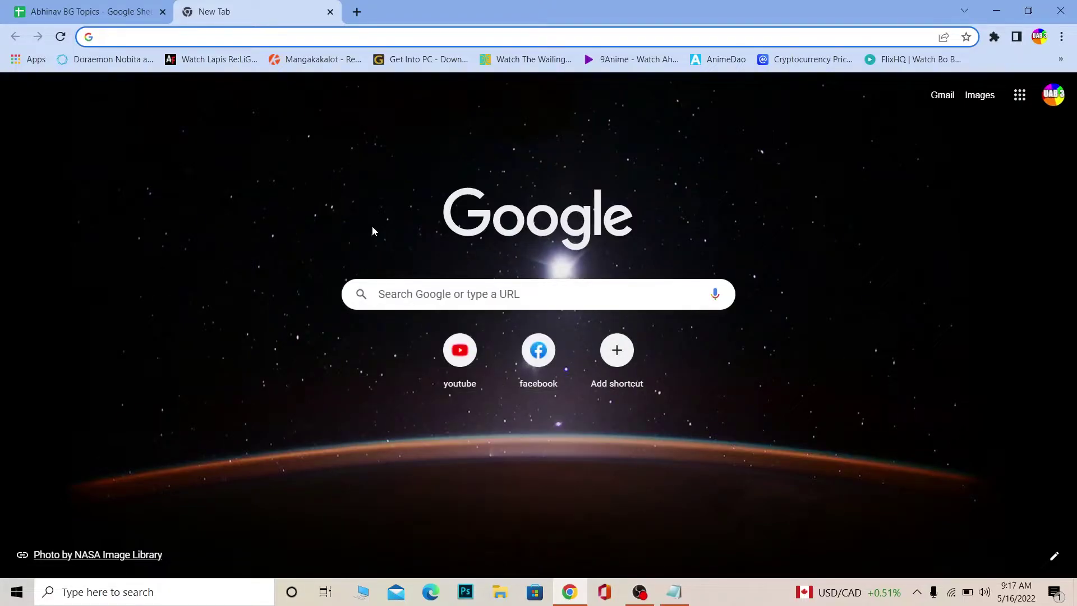
{"action": "type", "text": "aol"}
Step: Run the Google search for 'aol mail login'
{"action": "key", "text": "Return"}
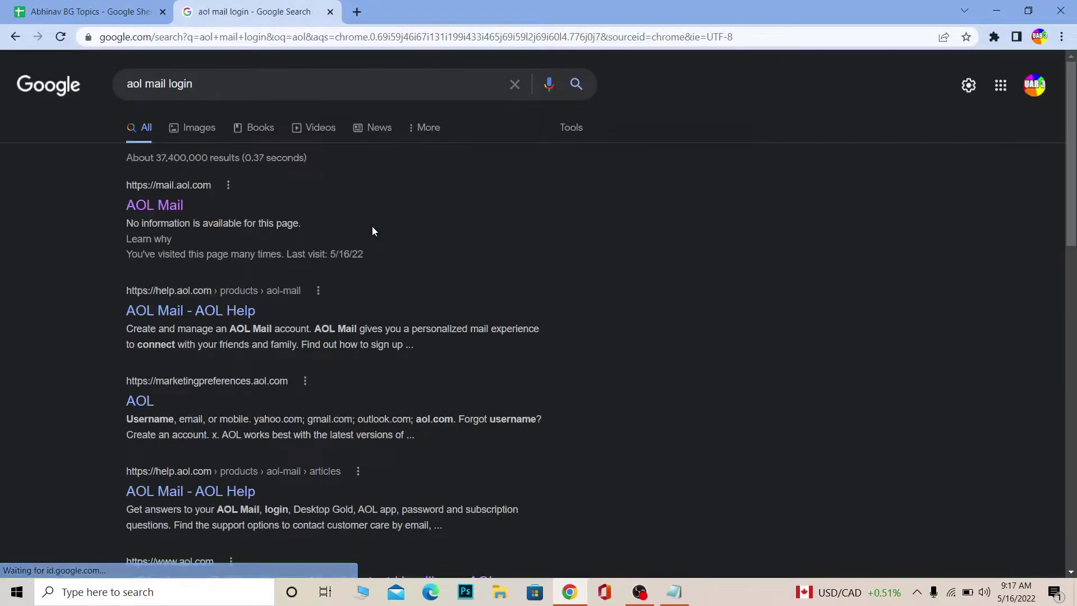
Step: Open the AOL Mail sign-in result and submit the account username
{"action": "left_click", "coordinate": [133, 205]}
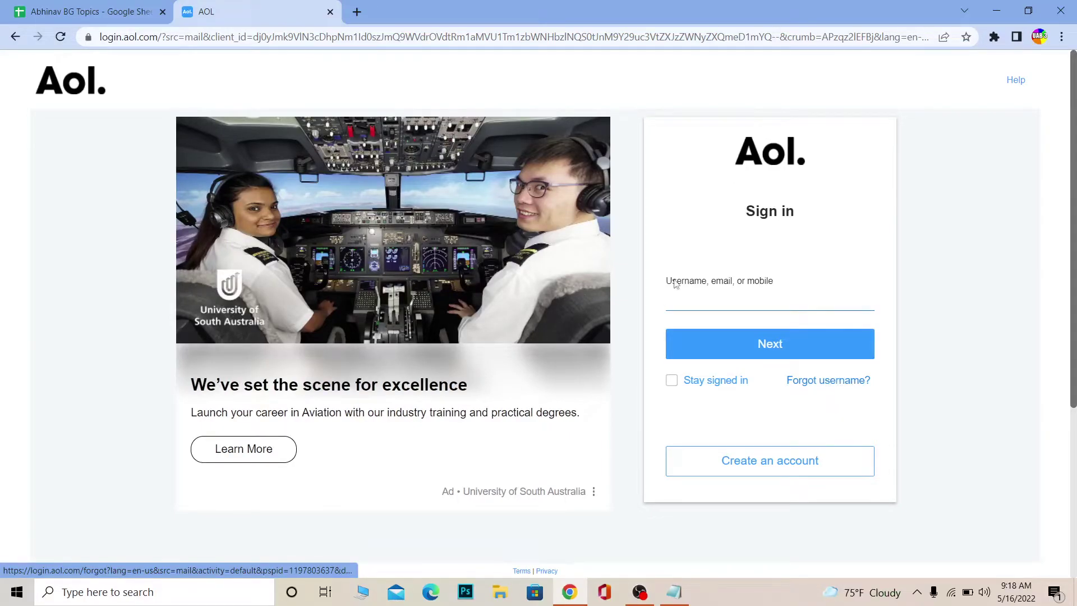
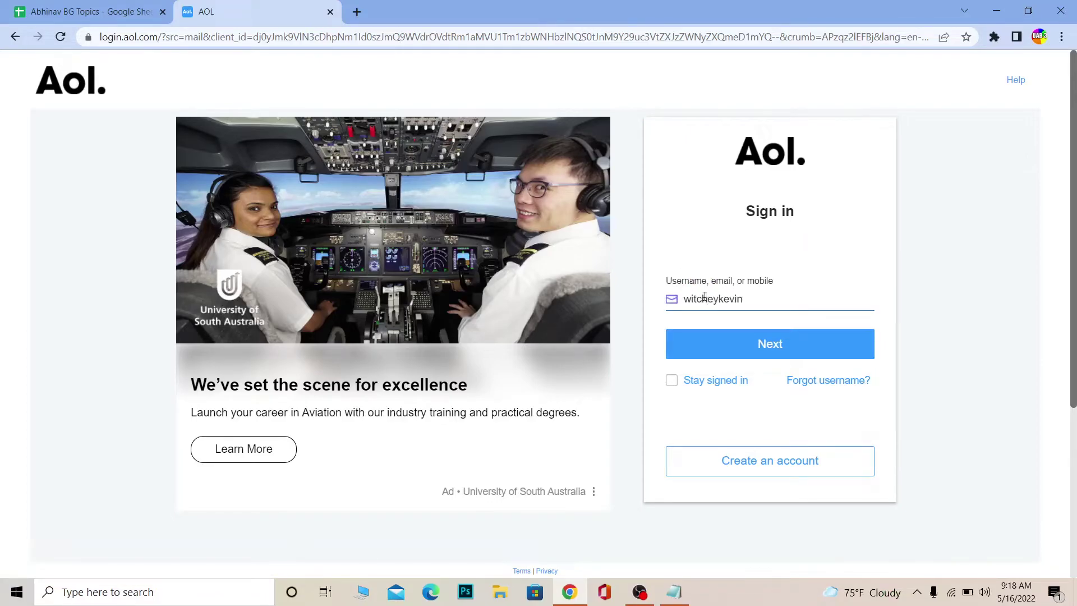
{"action": "left_click", "coordinate": [773, 356]}
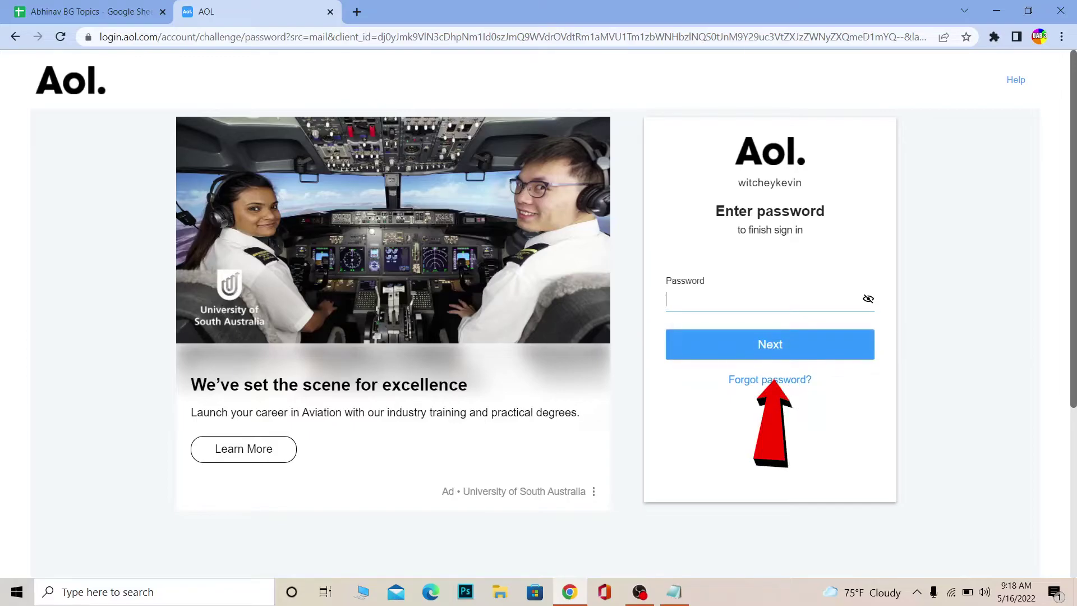
Step: Choose 'Forgot password?' and request a verification code to the phone
{"action": "left_click", "coordinate": [785, 381]}
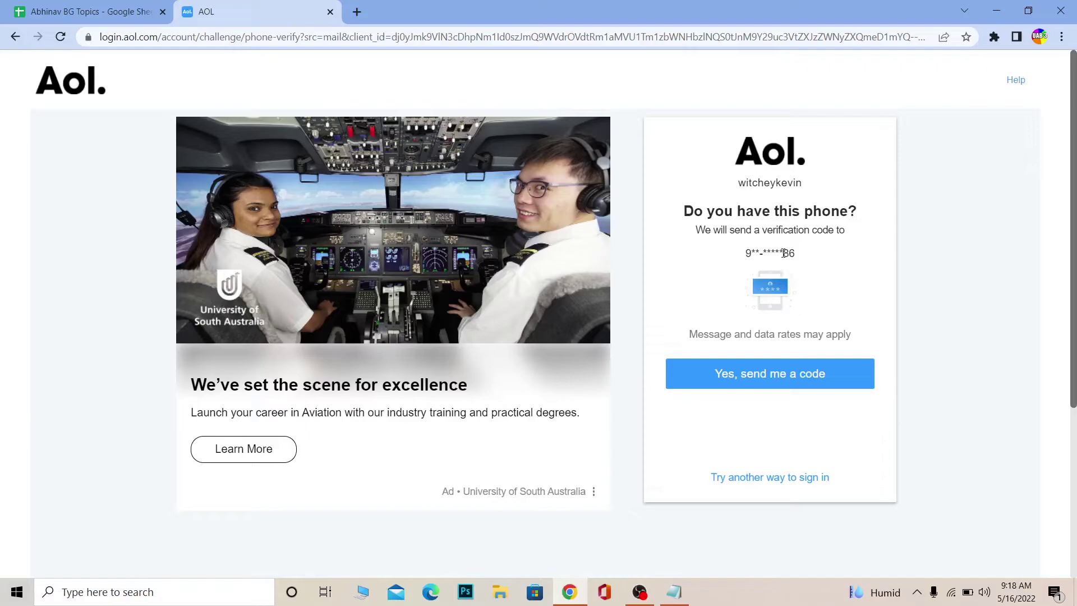
{"action": "left_click_drag", "start_coordinate": [783, 252], "coordinate": [806, 254]}
{"action": "left_click", "coordinate": [798, 374]}
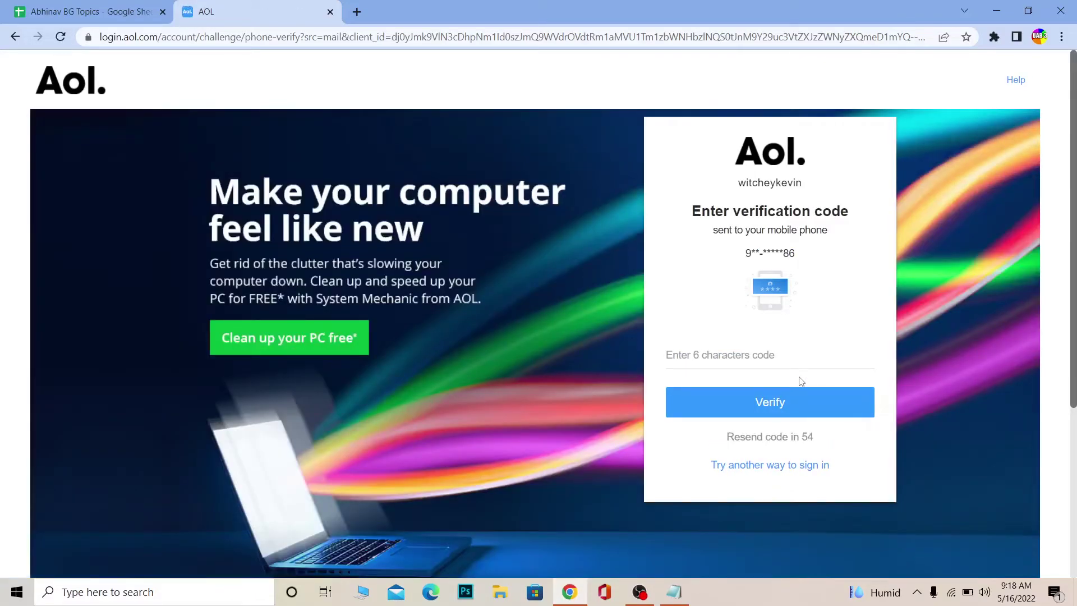
Step: Enter the six-character texted code and submit it for verification
{"action": "left_click", "coordinate": [755, 356]}
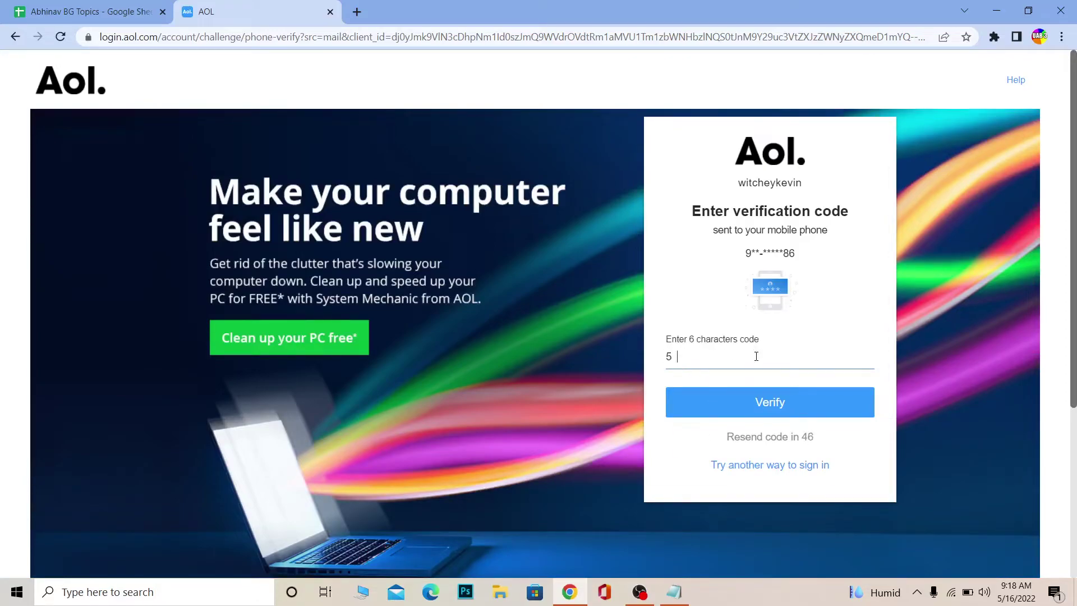
{"action": "key", "text": "Return"}
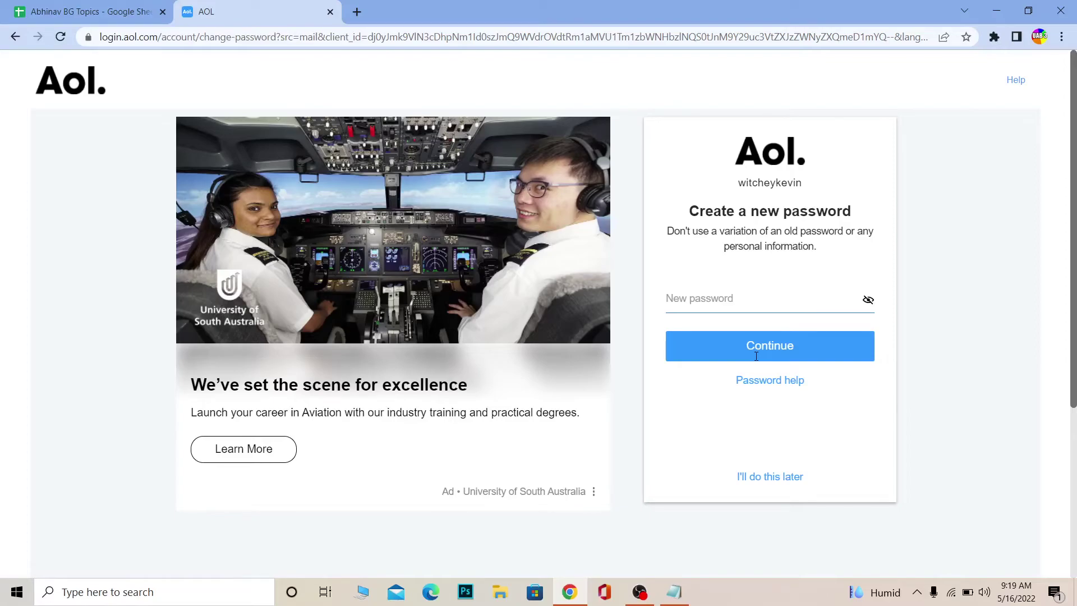
Step: Type a new password into the New password field
{"action": "left_click", "coordinate": [718, 299]}
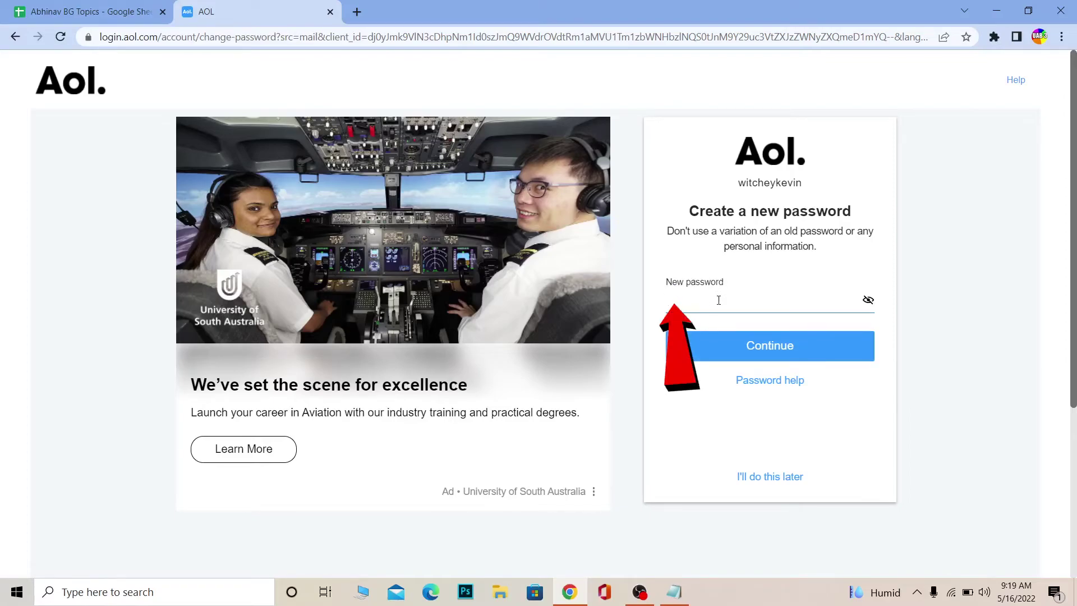
{"action": "type", "text": "••"}
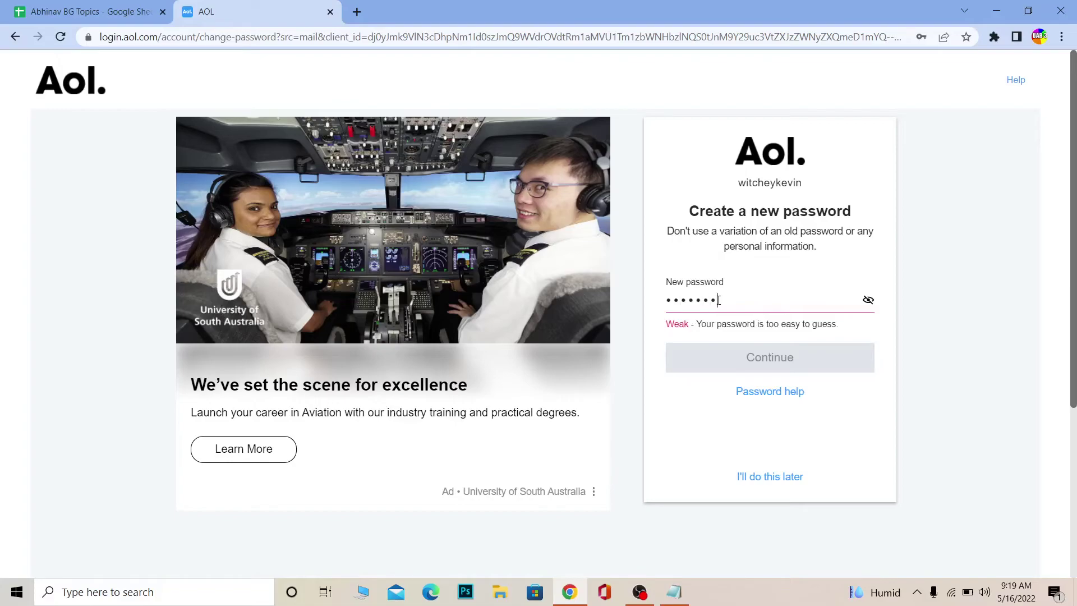
{"action": "type", "text": "•"}
Step: Go back twice in Chrome, past the Confirm Form Resubmission page
{"action": "left_click", "coordinate": [15, 38]}
{"action": "left_click", "coordinate": [15, 38]}
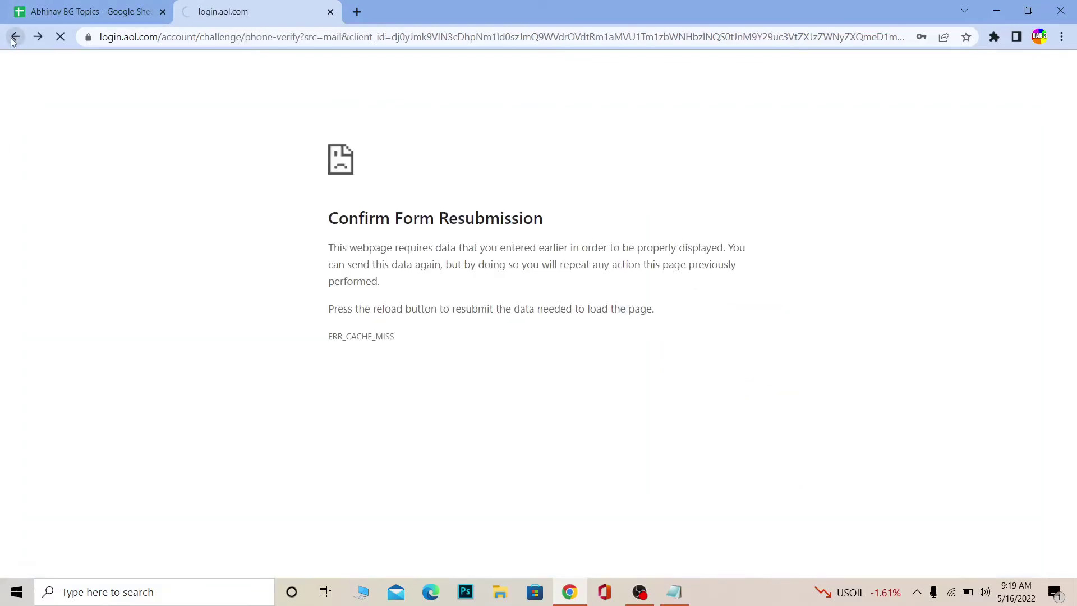